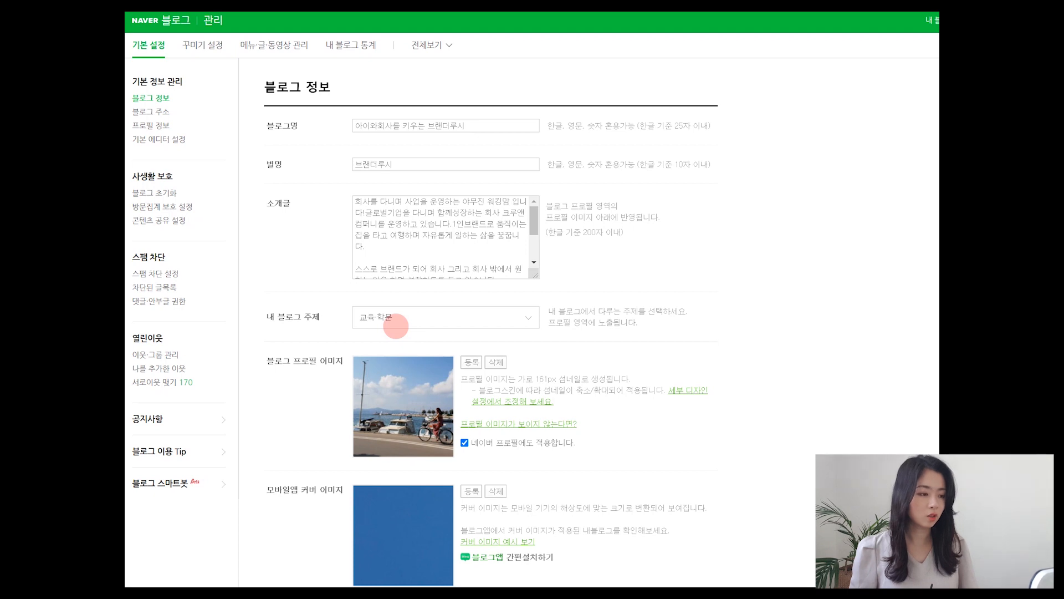
Look through the available blog topic (내 블로그 주제) options and keep the current selection
click(396, 325)
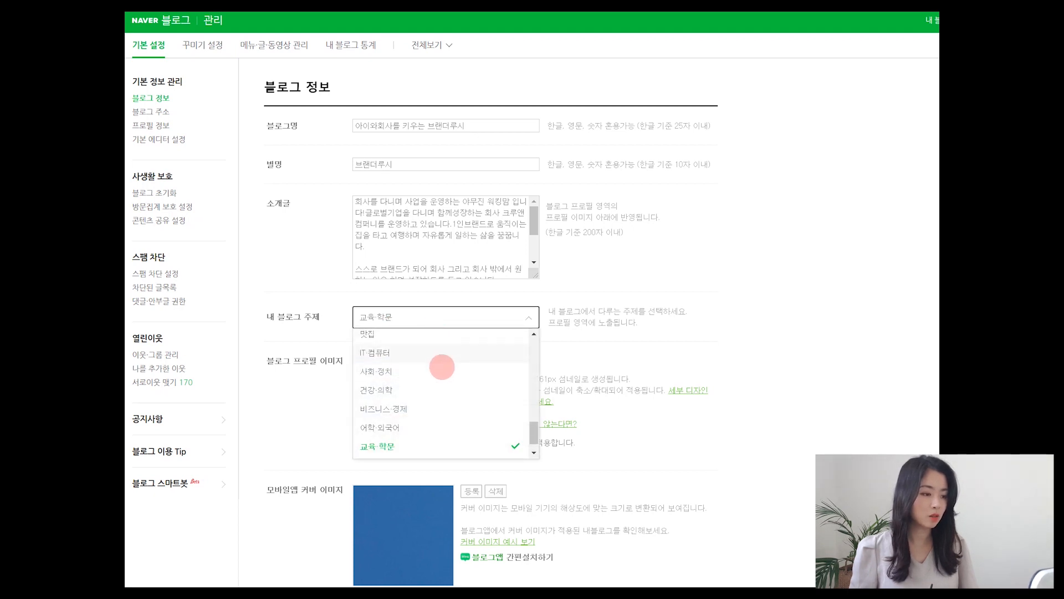
mouse_move(535, 437)
mouse_down()
mouse_move(536, 348)
mouse_move(533, 447)
mouse_up()
click(641, 427)
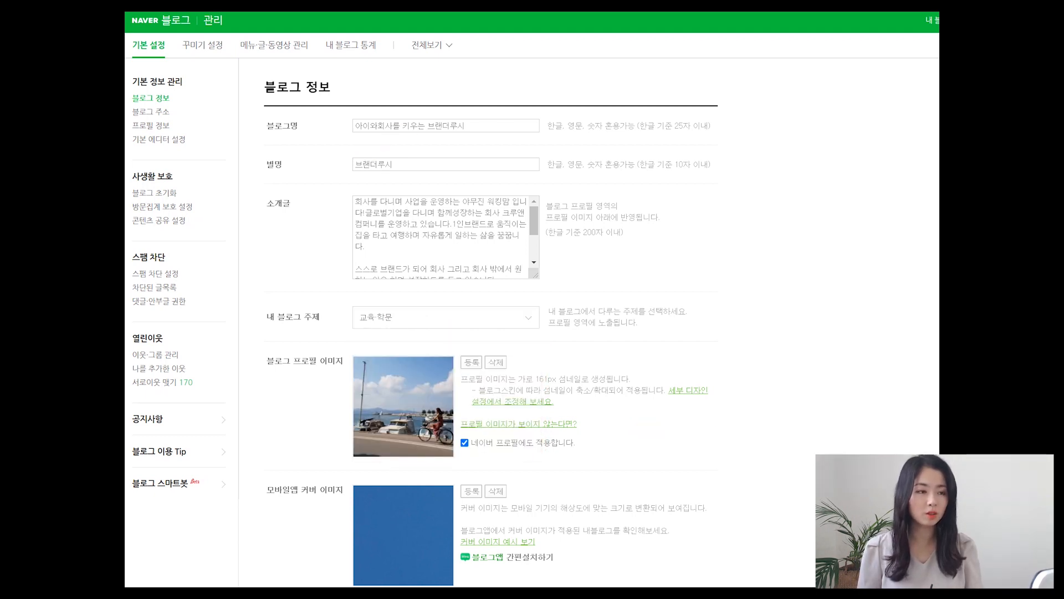
Check how the blog name appears on the public blog page and in the Naver search results, and return to the blog information settings
key(alt+Tab)
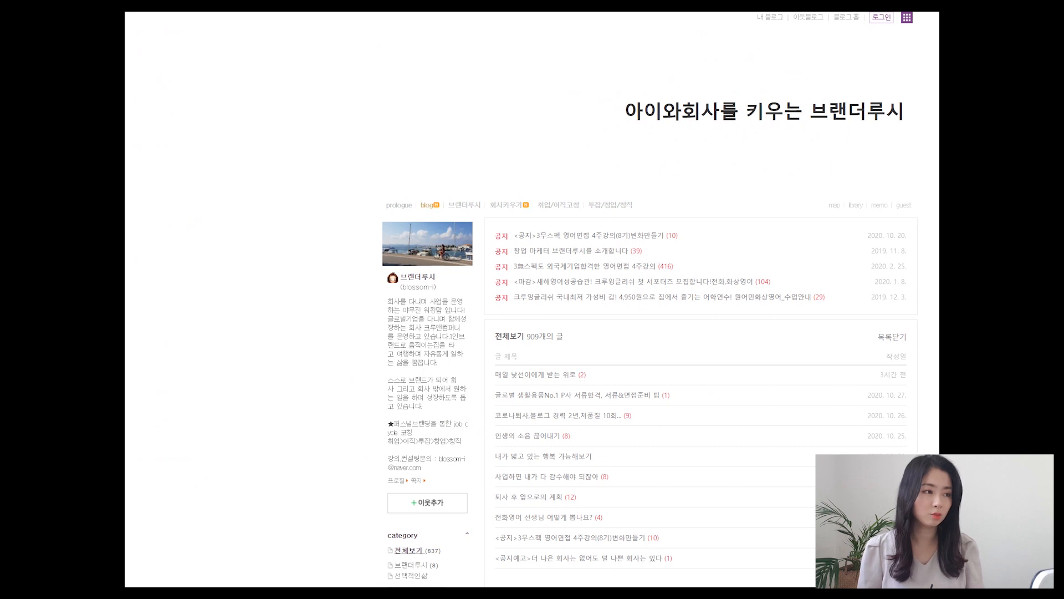
key(alt+Tab)
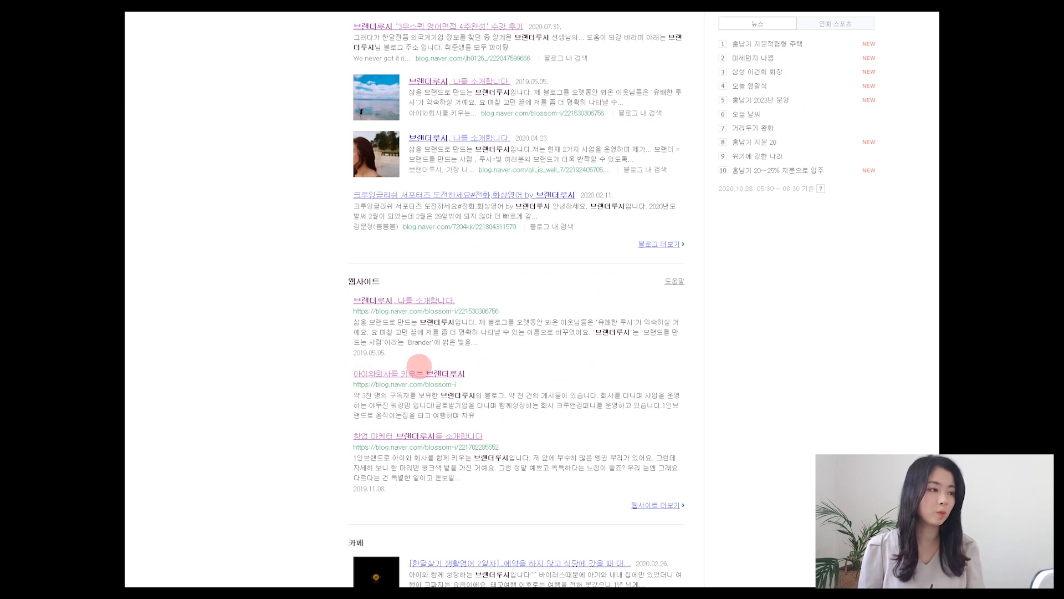
key(alt+Tab)
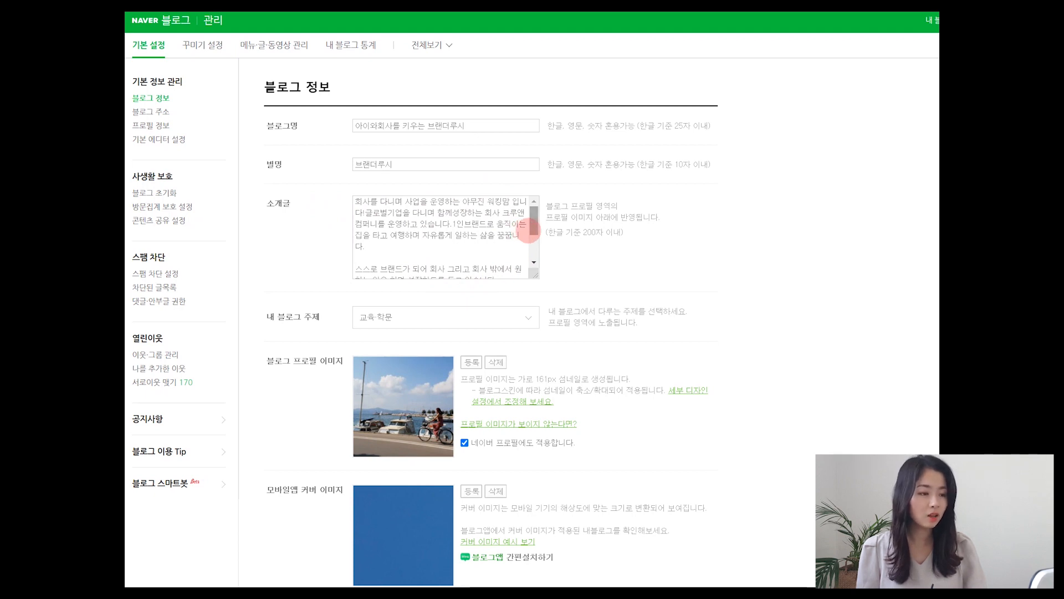
Read the blog introduction (소개글) to its end, compare it with the profile area of the public blog, and return to the settings
click(532, 239)
click(534, 261)
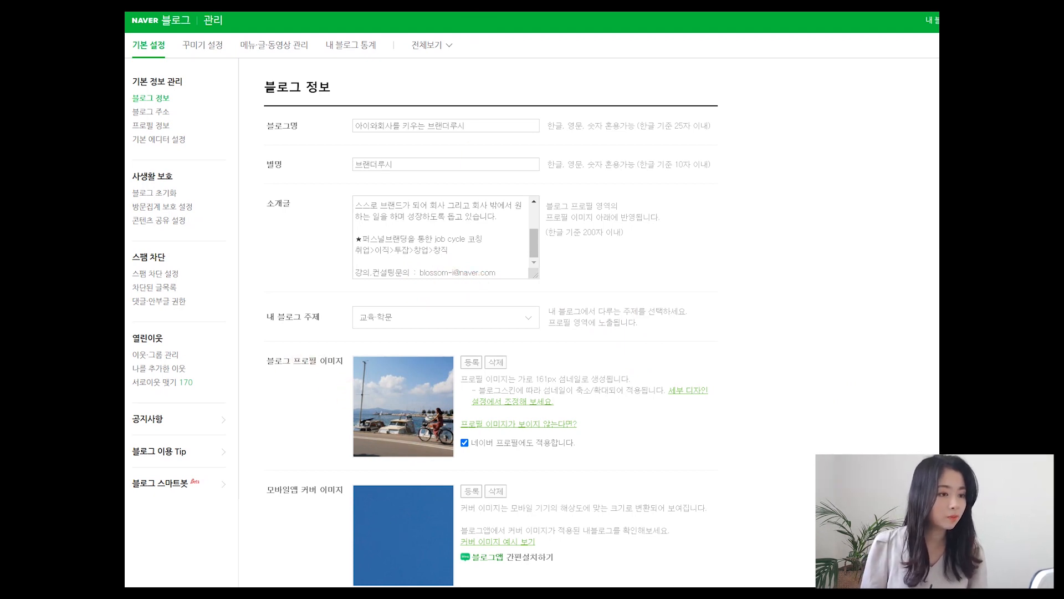
click(481, 5)
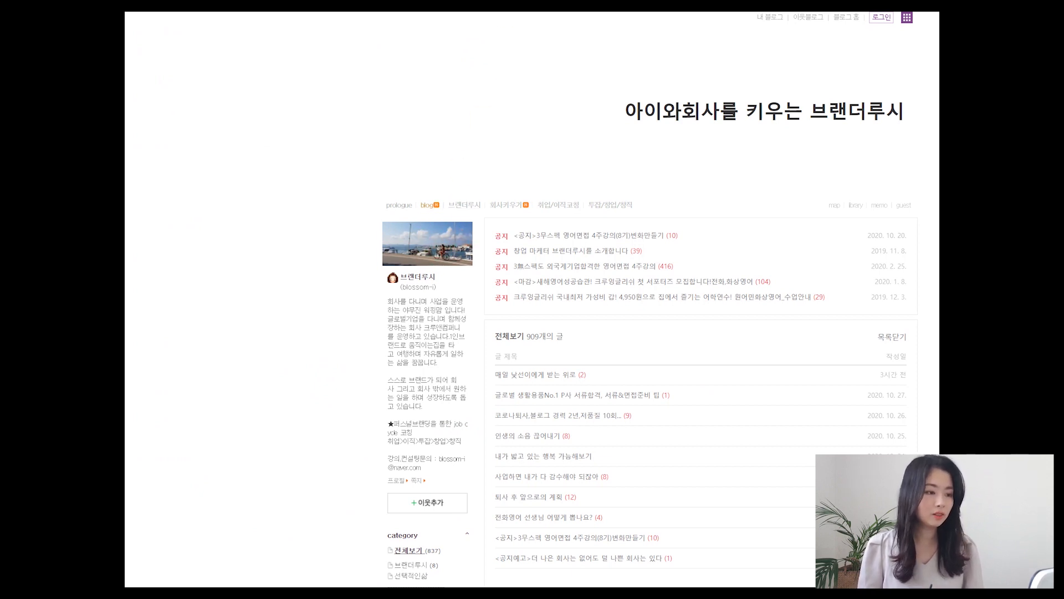
click(458, 5)
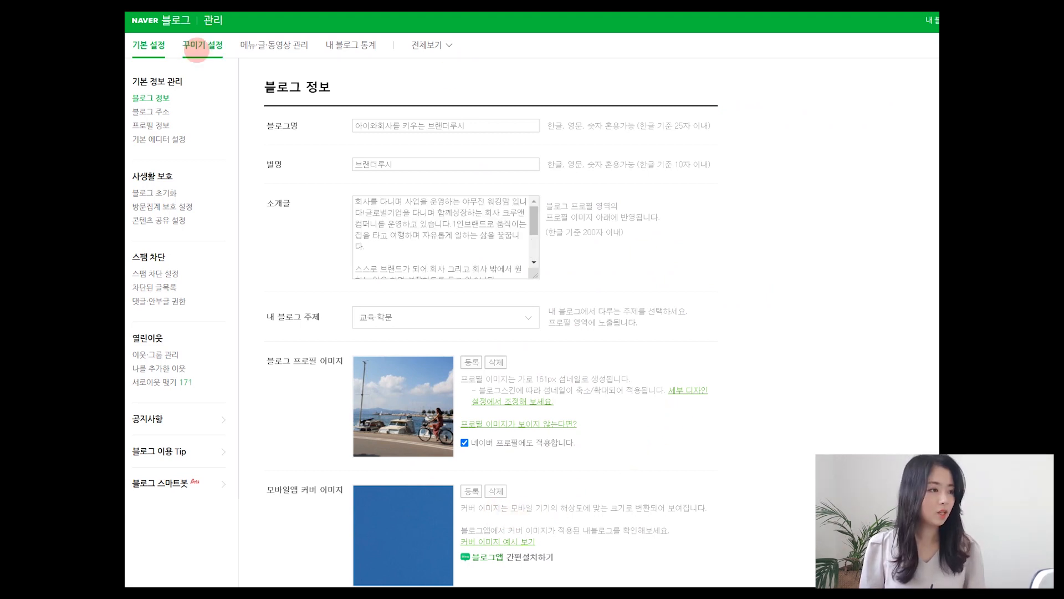
Look at the skin choices under 꾸미기 설정, try selecting the 와이드 skin, and open the detailed design settings (세부 디자인 설정)
click(197, 49)
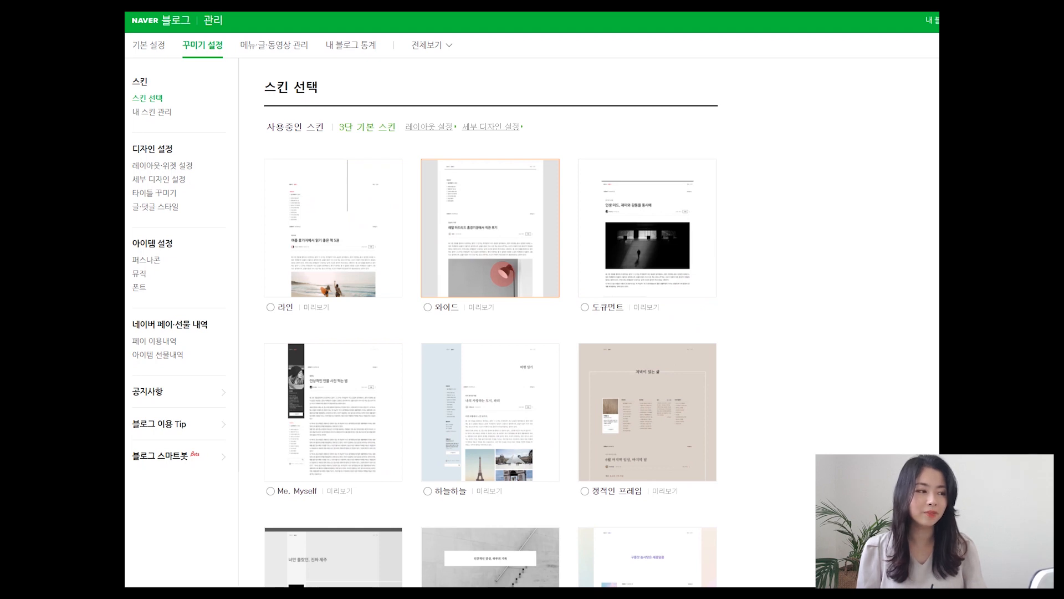
click(502, 273)
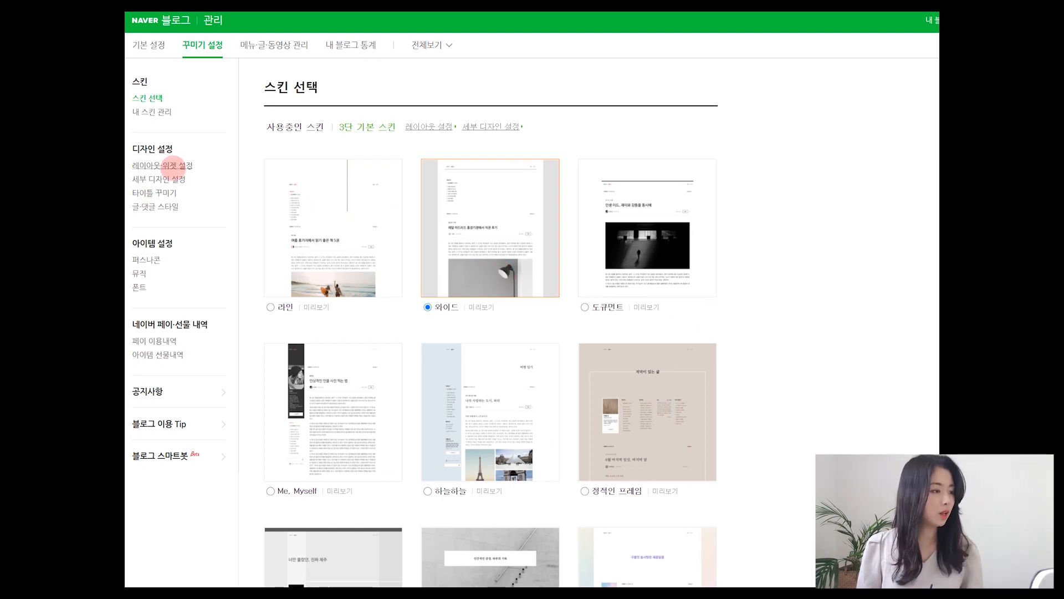
click(169, 166)
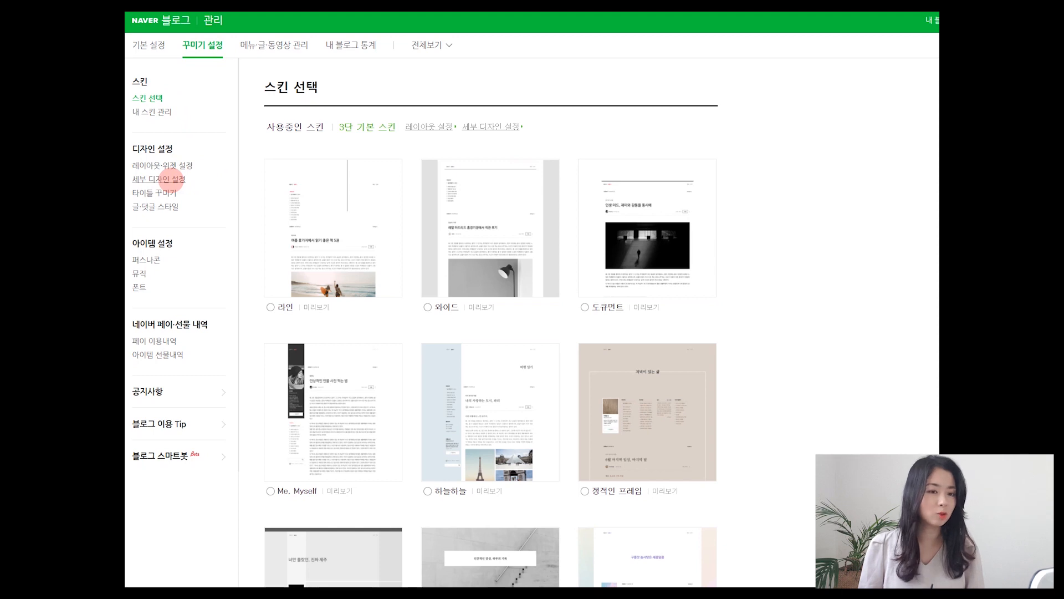
click(172, 179)
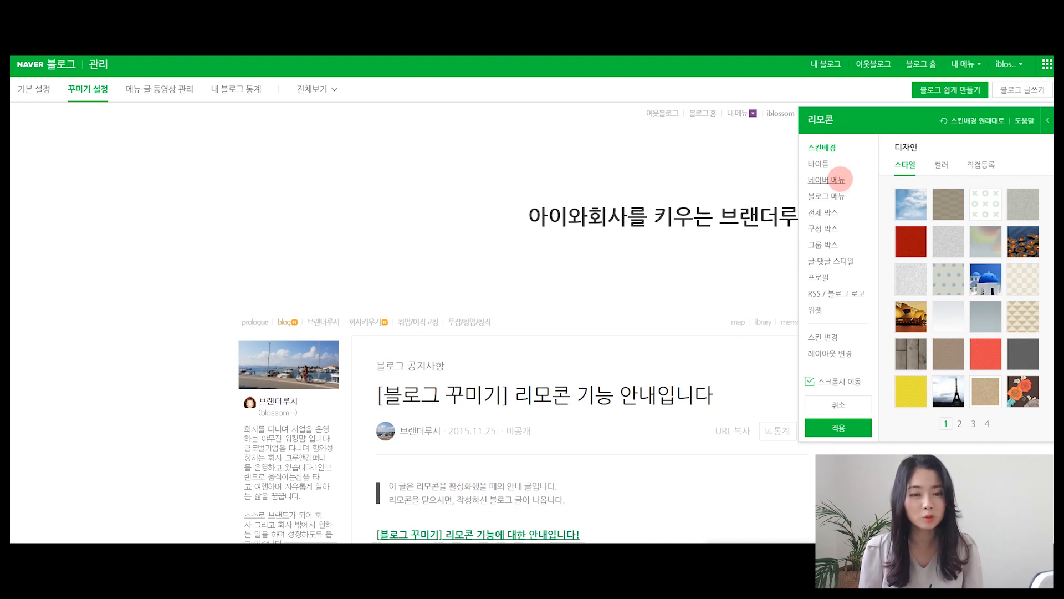
Open the top menu settings (상단메뉴 설정) and add the 브랜더루시 category to the selected menus
click(153, 93)
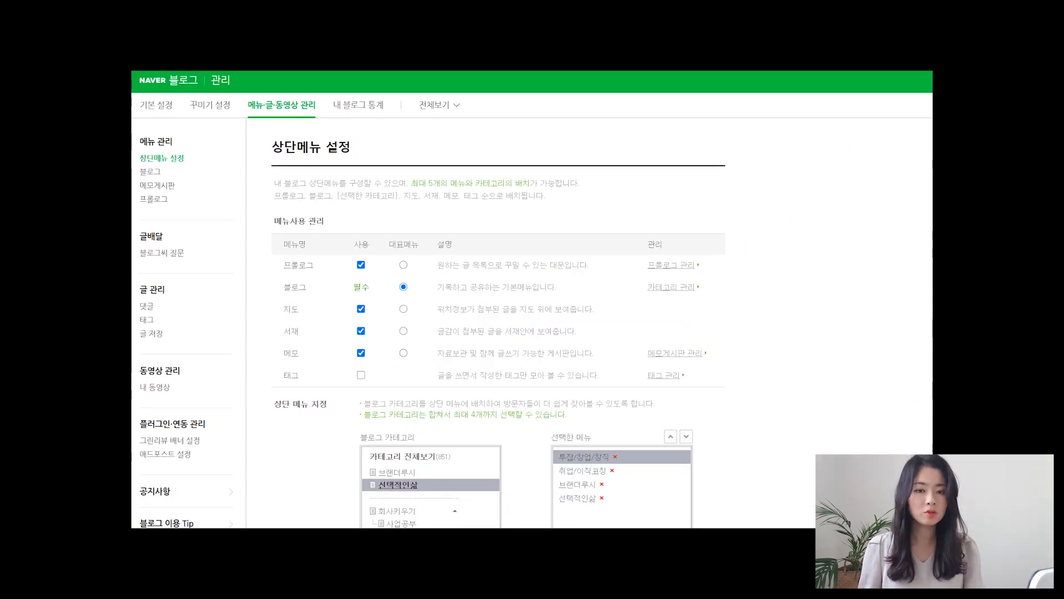
scroll(512, 205, down, 5)
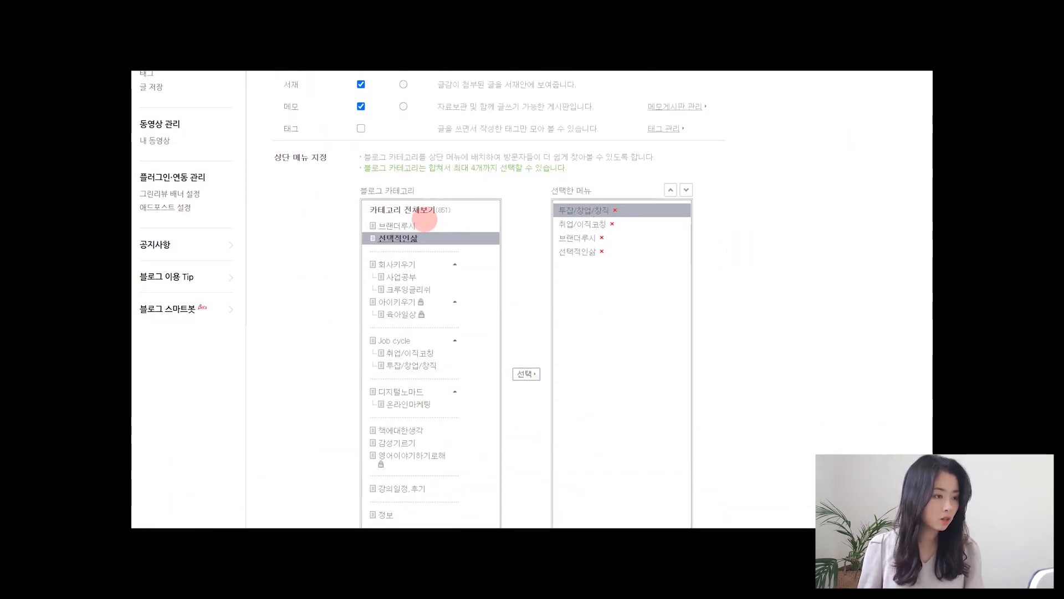
click(399, 225)
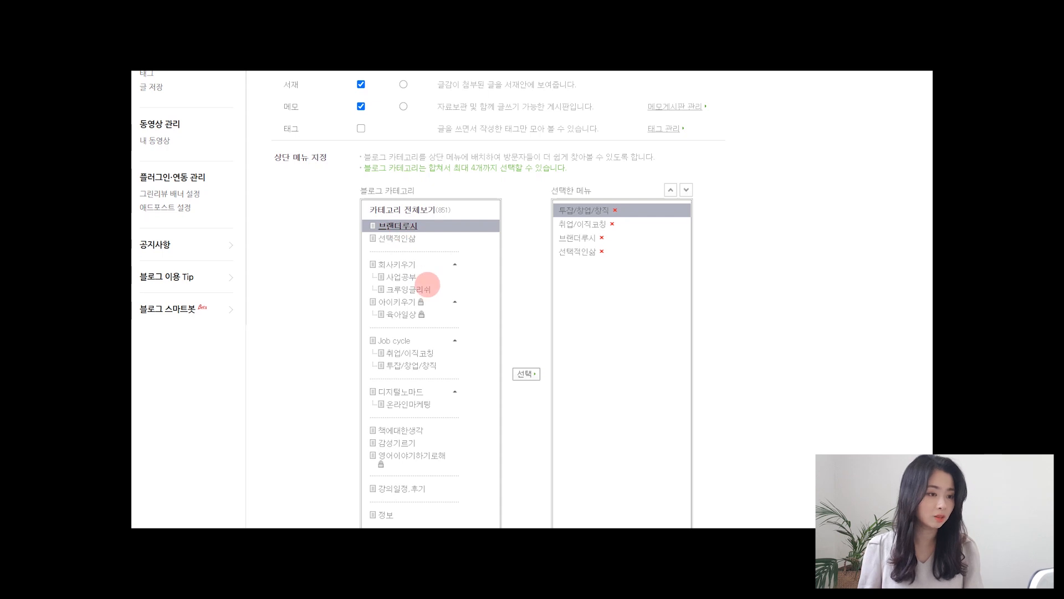
click(518, 372)
click(519, 373)
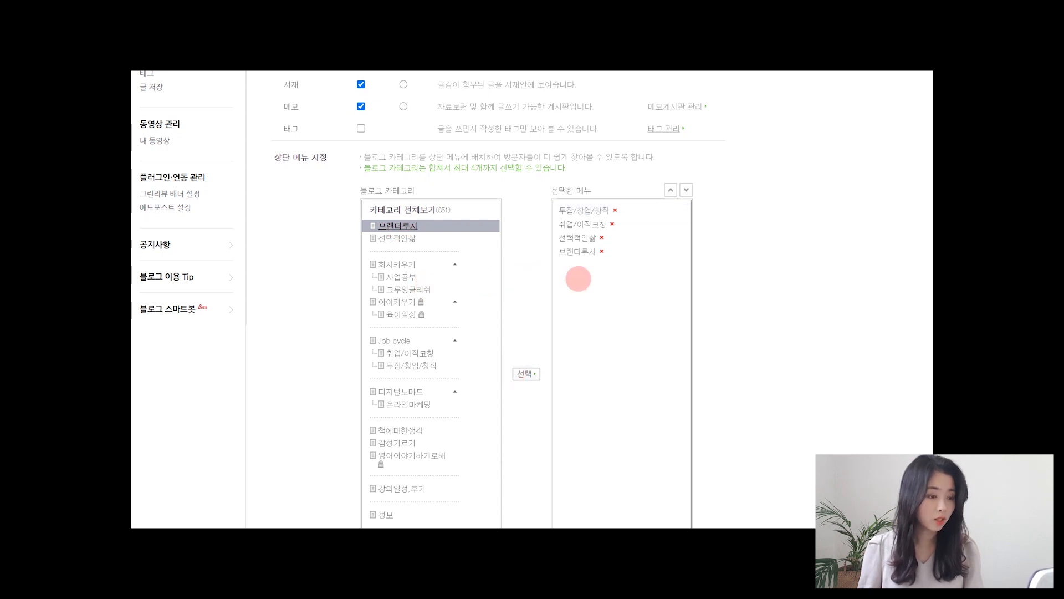
Move 브랜더루시 up to the first position among the selected top menus
click(581, 252)
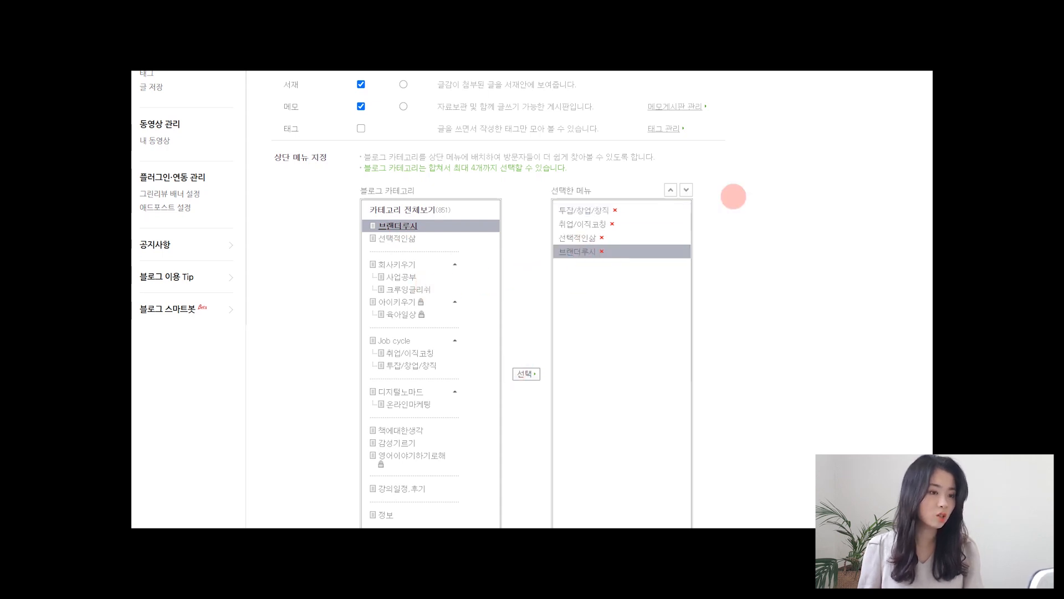
click(670, 190)
click(670, 190)
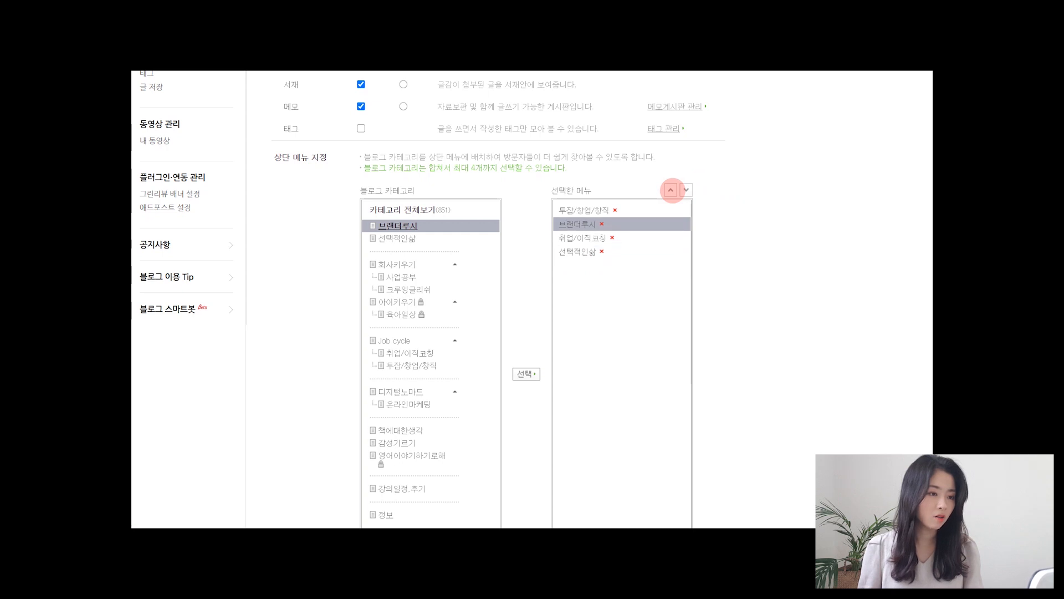
click(670, 190)
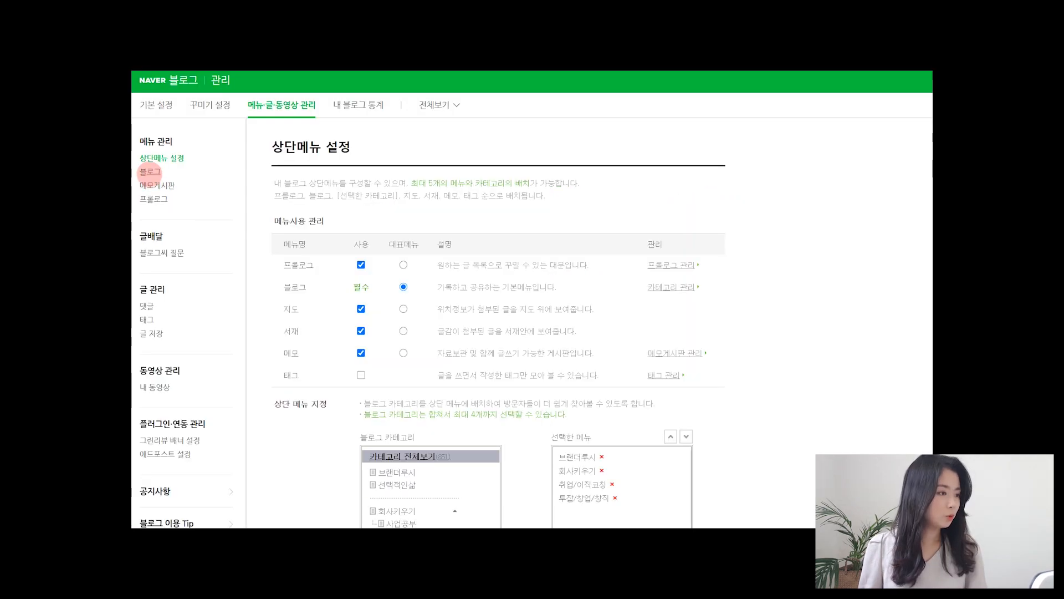
Add a new category named 브랜더루시 in the blog category management
click(150, 173)
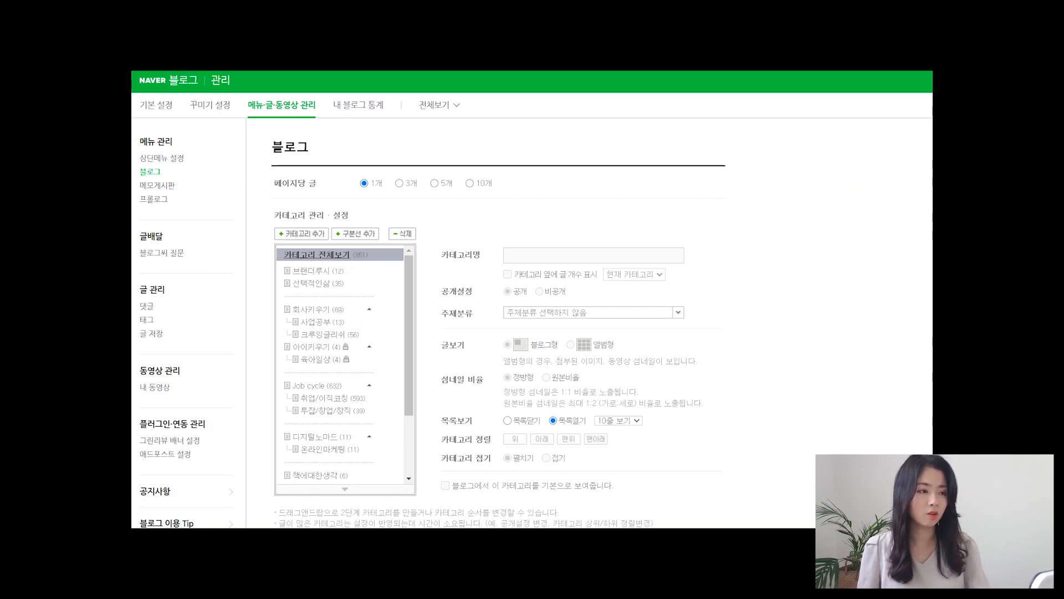
click(310, 234)
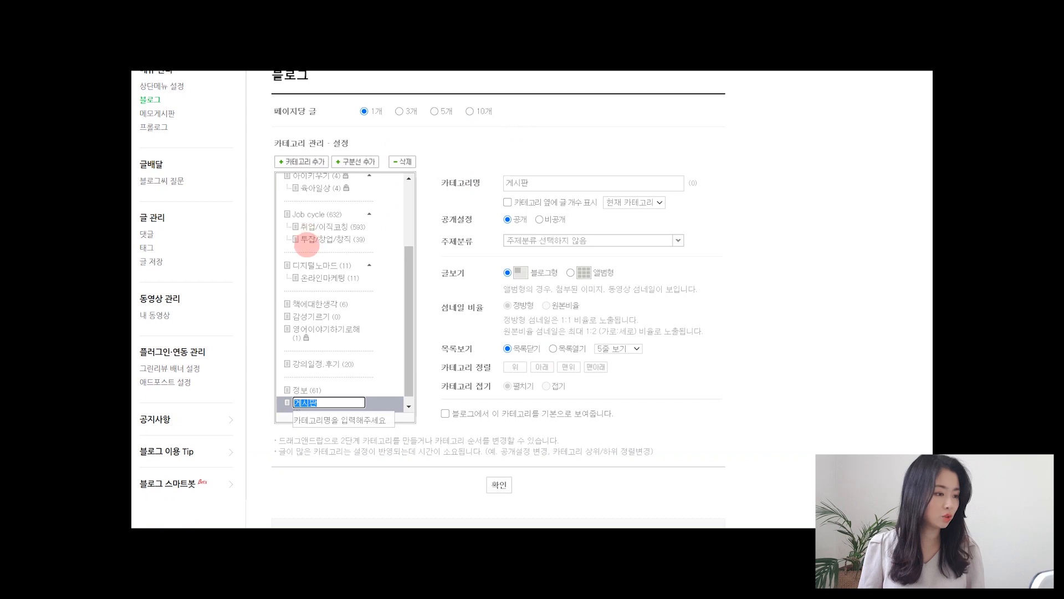
click(561, 183)
double_click(562, 184)
text(브랜더룻ㅣ)
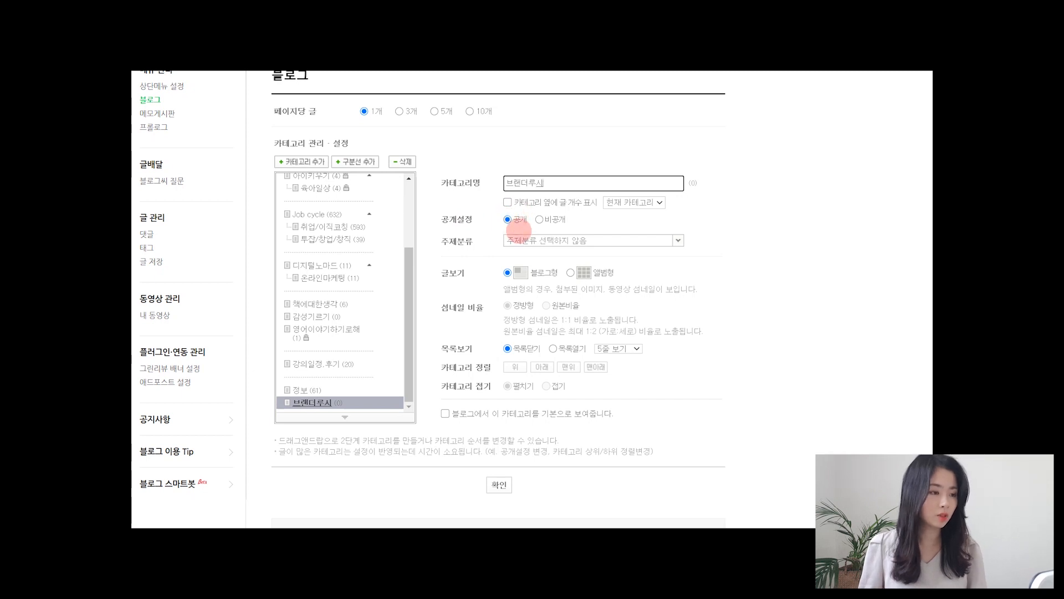
Review the new category's topic classification (주제분류) choices without changing them, and open its list line-count options
click(526, 238)
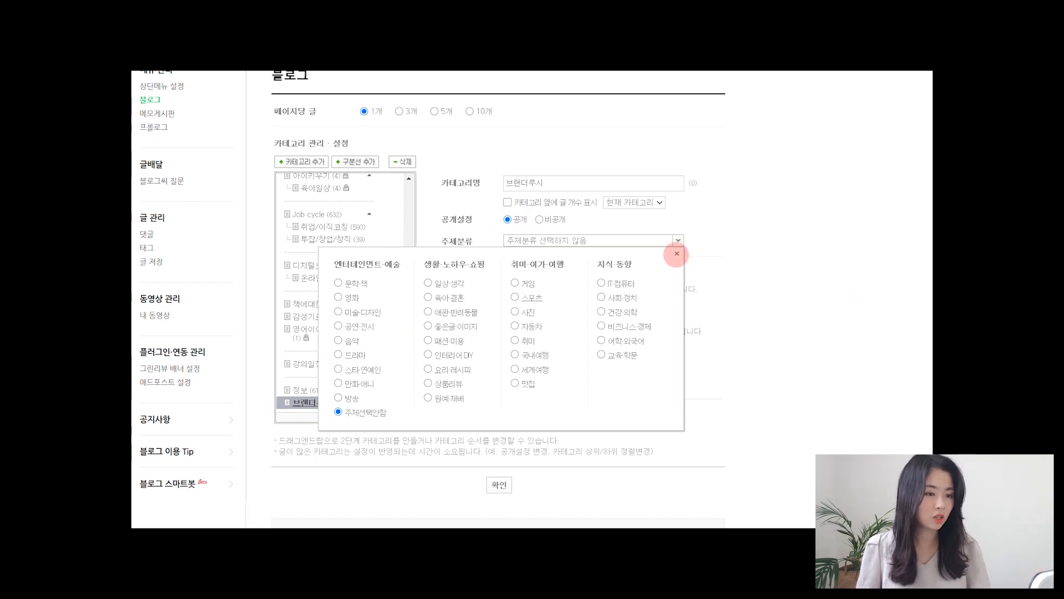
click(676, 254)
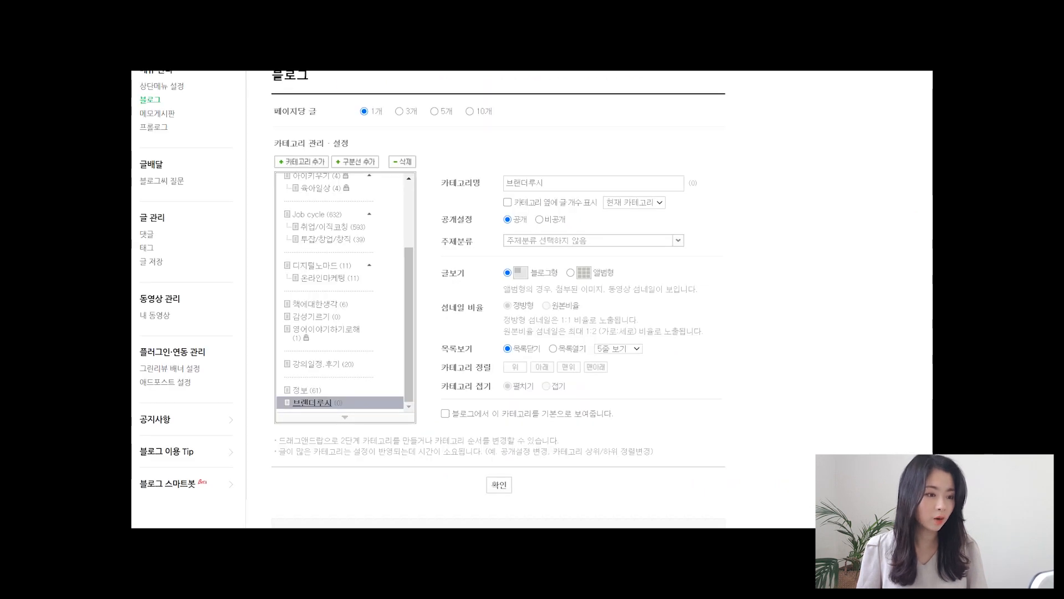
click(618, 348)
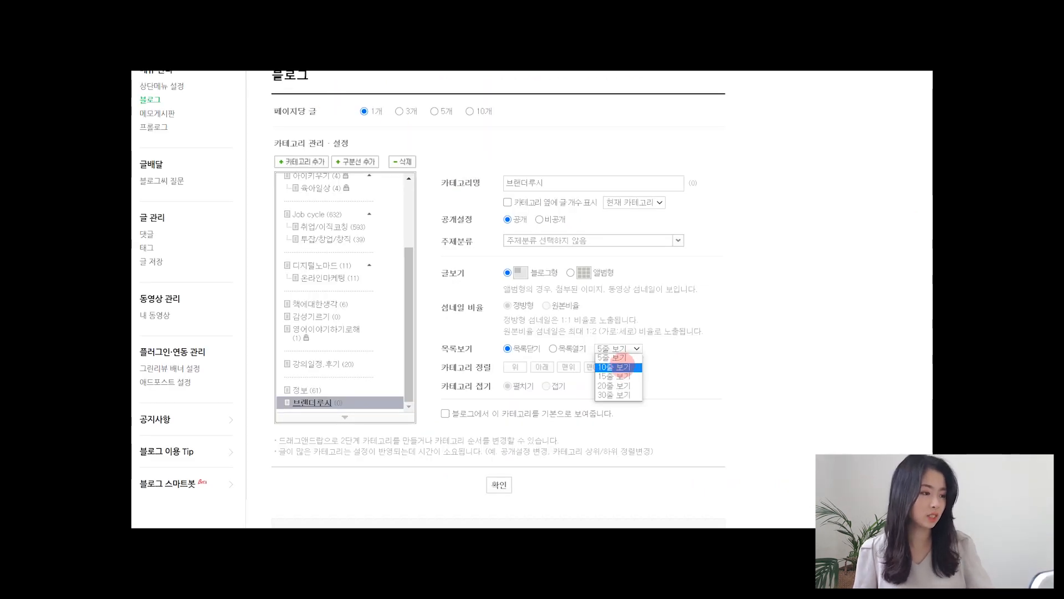